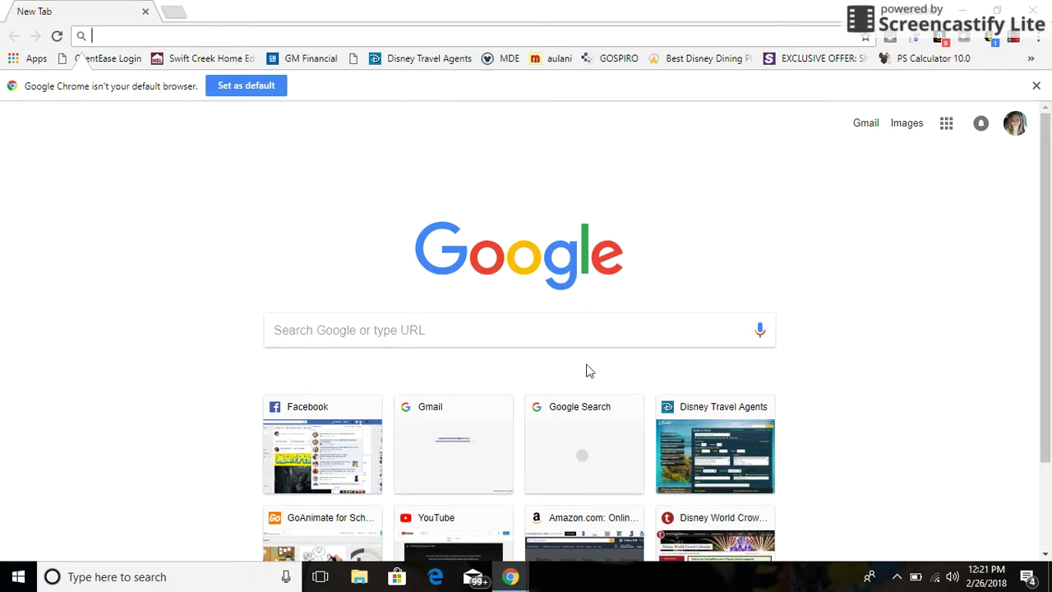
- Reach the Chrome Web Store Extensions page through a Google search, leaving the store search empty
left_click(585, 338)
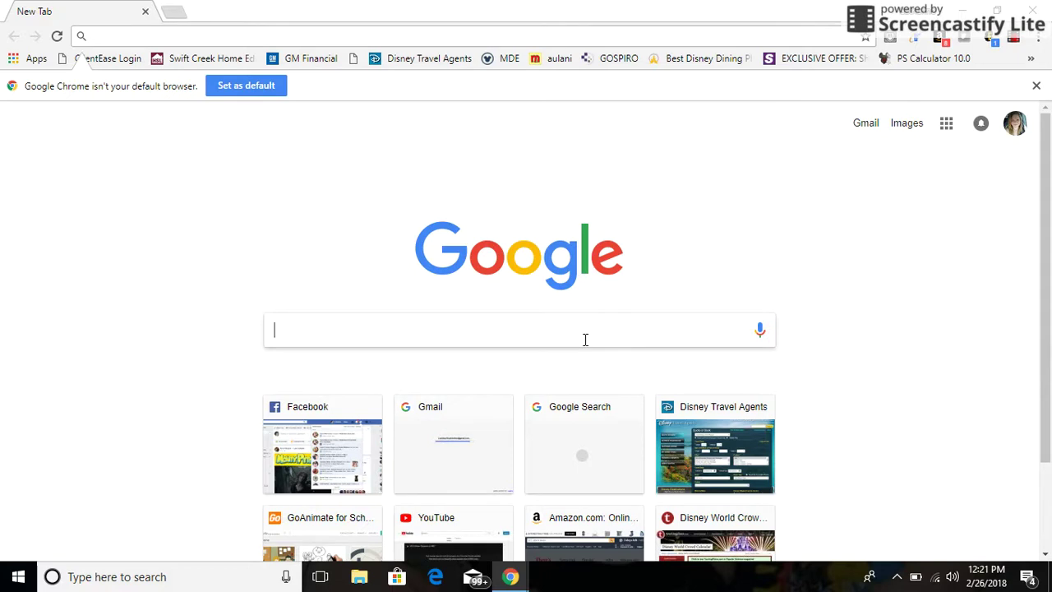
type("chr")
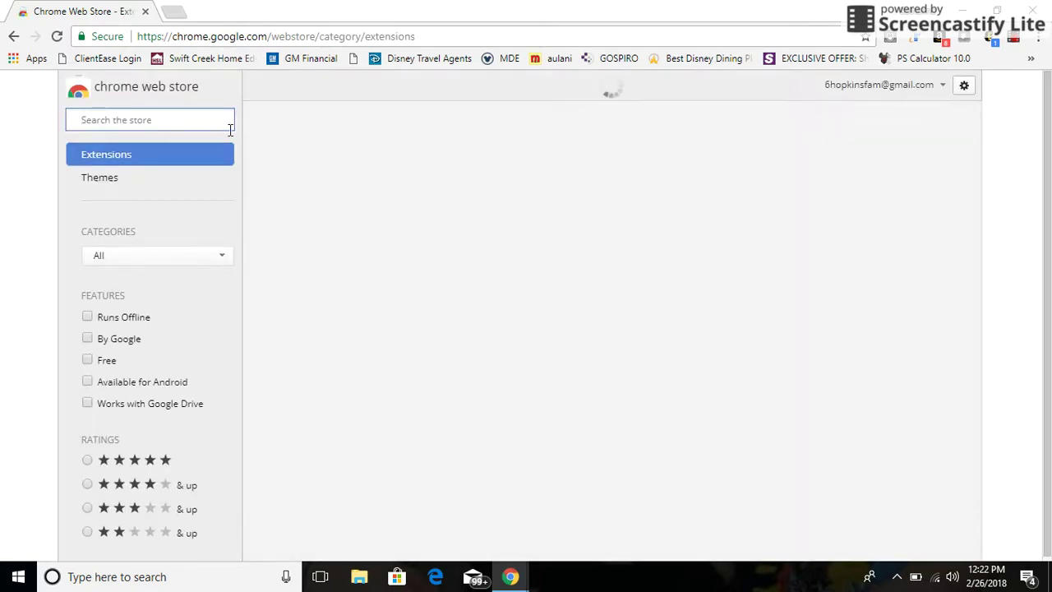
left_click(230, 125)
type("re")
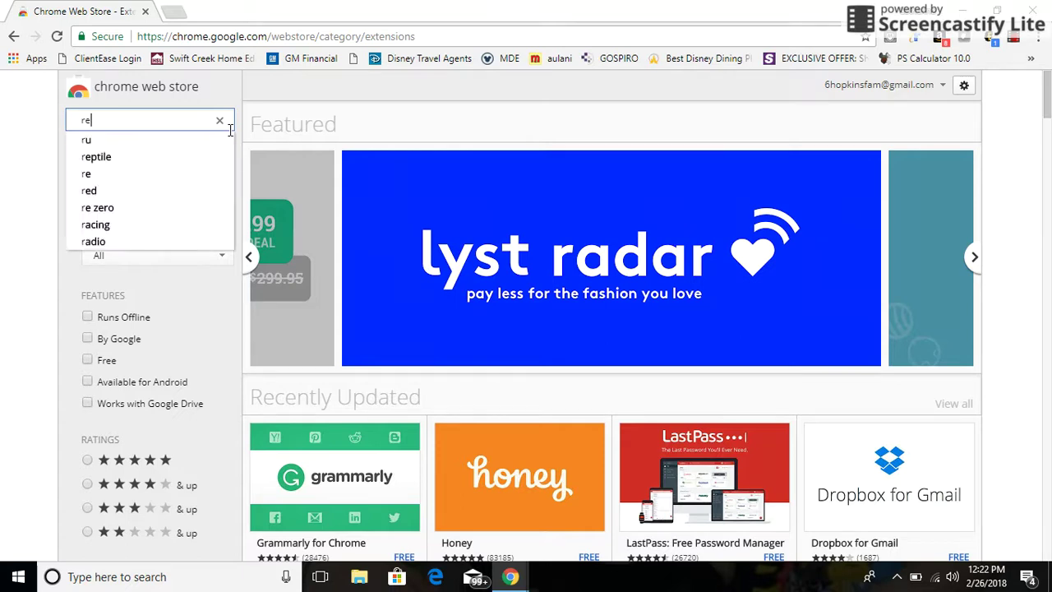
key("BackSpace")
key("BackSpace")
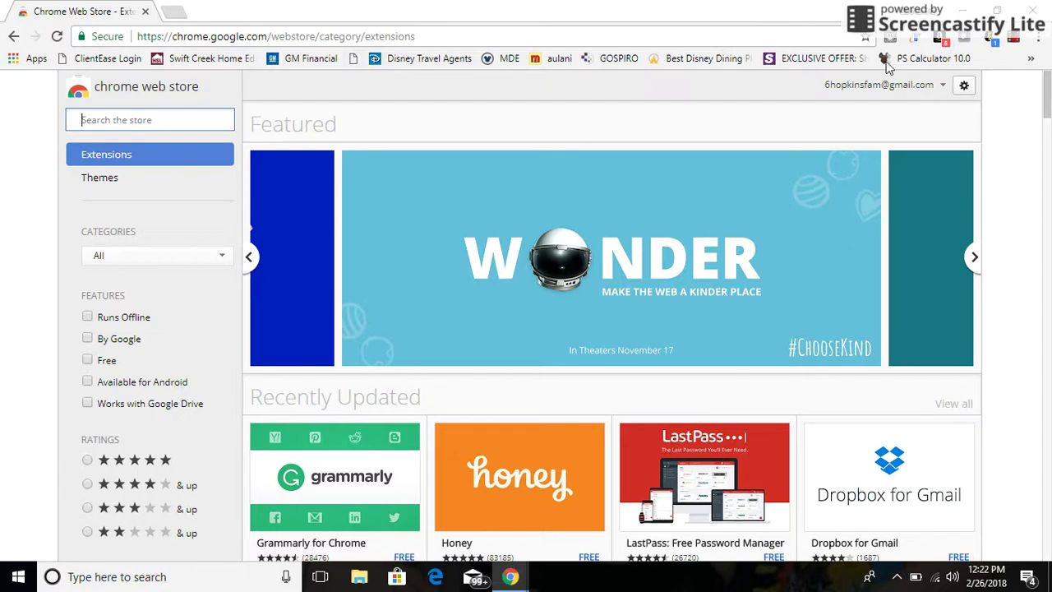
- In Requestly, start a Replace Host rule, then abandon it and return to the two-rule list
left_click(917, 41)
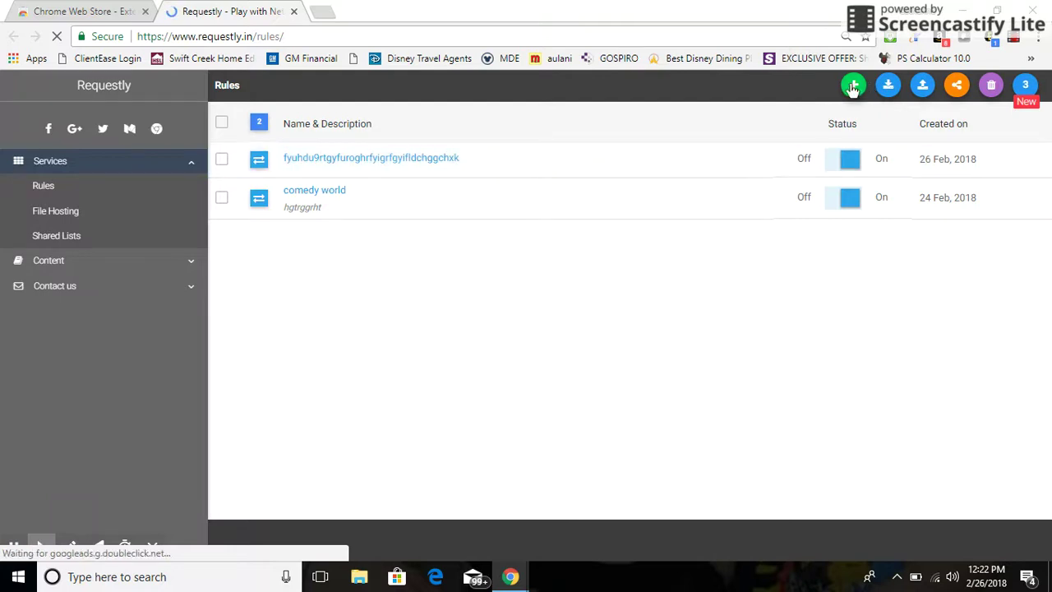
left_click(855, 85)
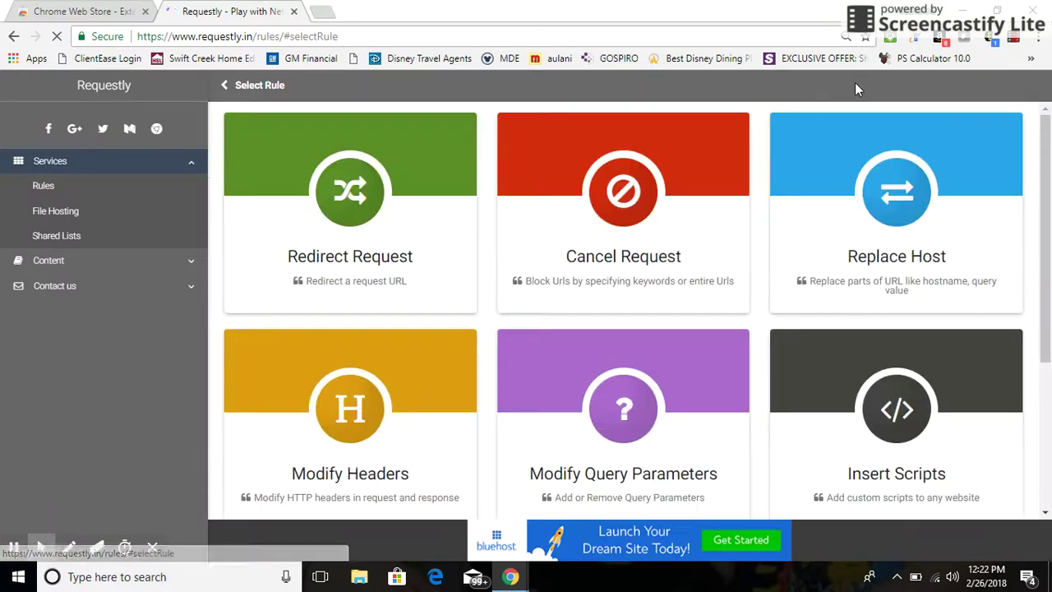
left_click(878, 212)
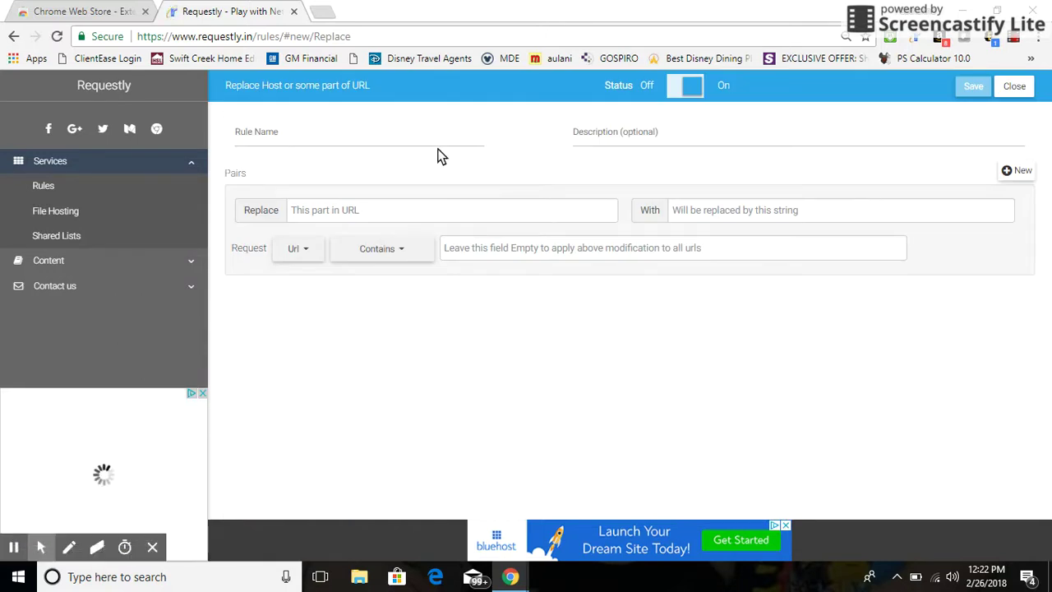
left_click(441, 218)
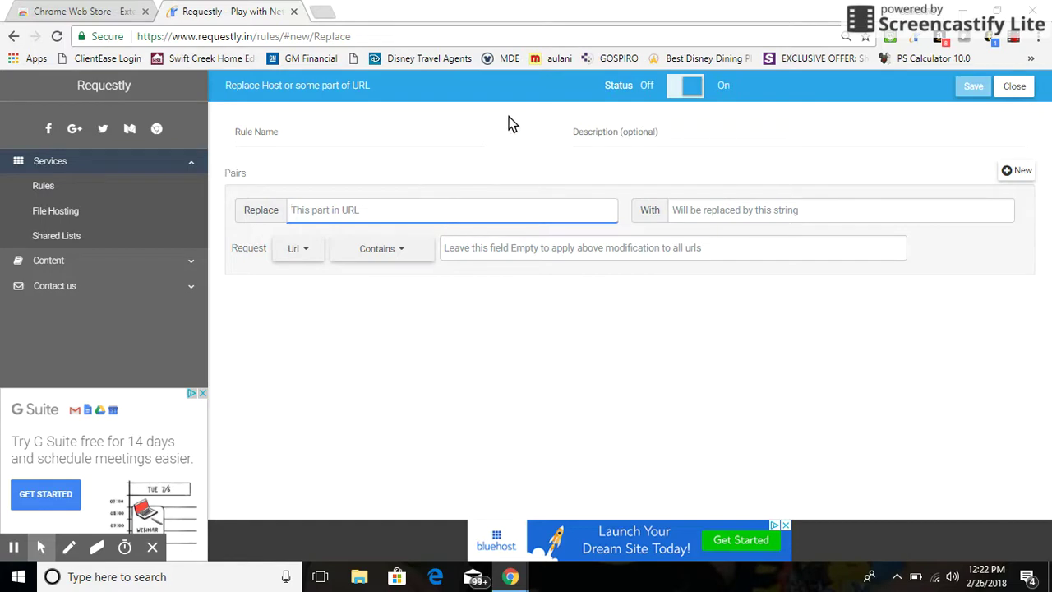
left_click(13, 37)
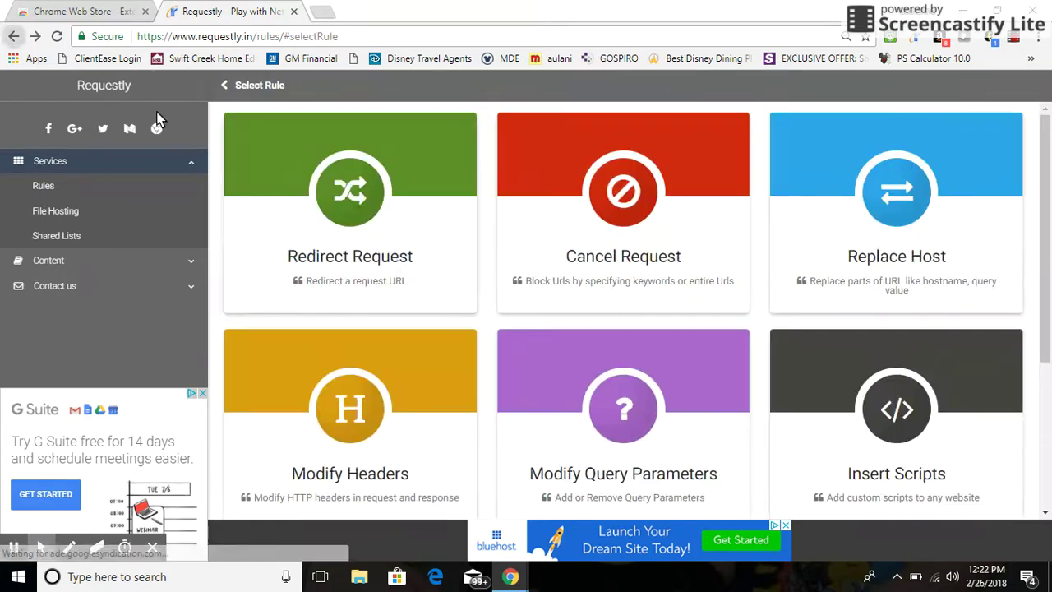
left_click(230, 85)
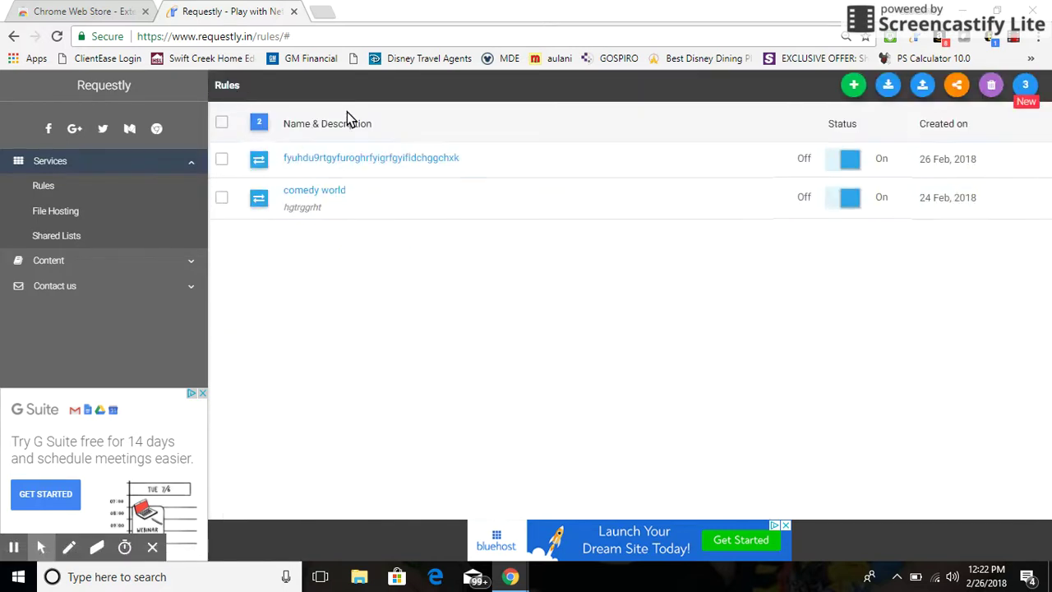
- Check that the comedy world rule swaps the business theme URL for custom.zip, and save it
left_click(329, 194)
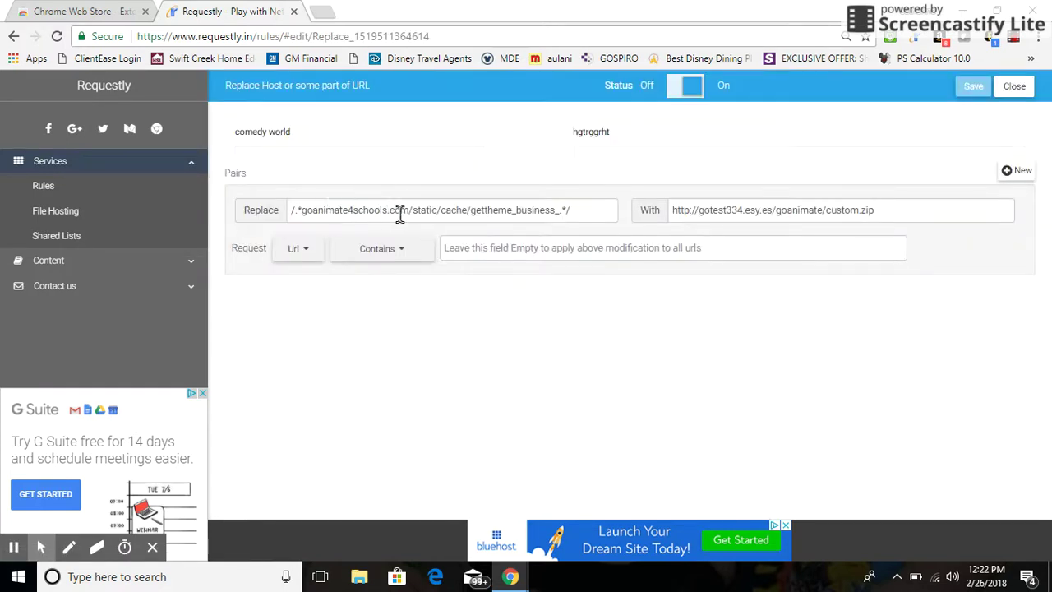
left_click(332, 220)
left_click(971, 87)
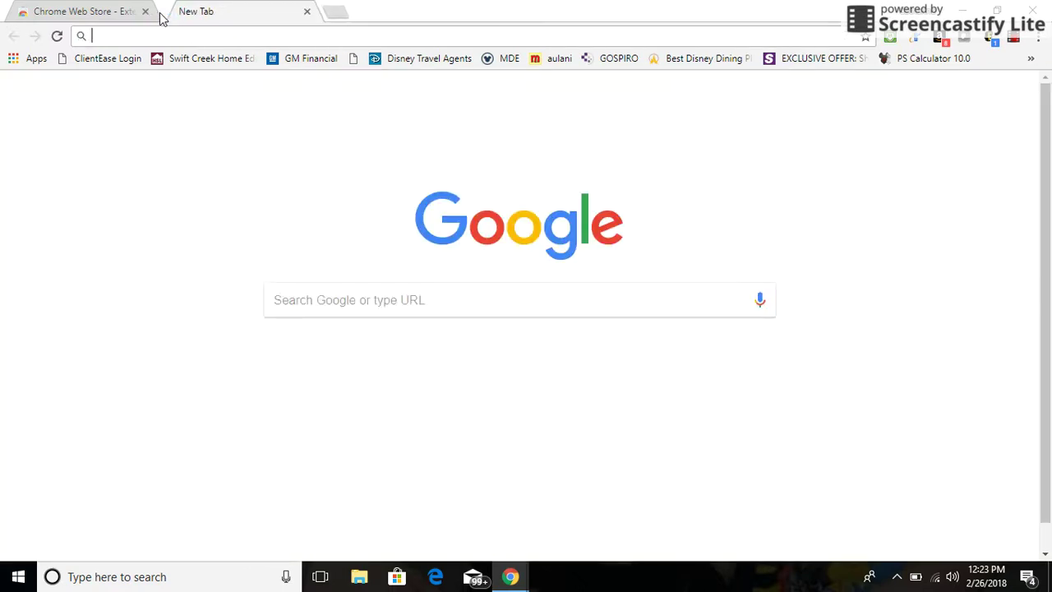
- Close the Web Store tab, remove the GoAnimate tile, and search 'goanimate for schools'
left_click(145, 12)
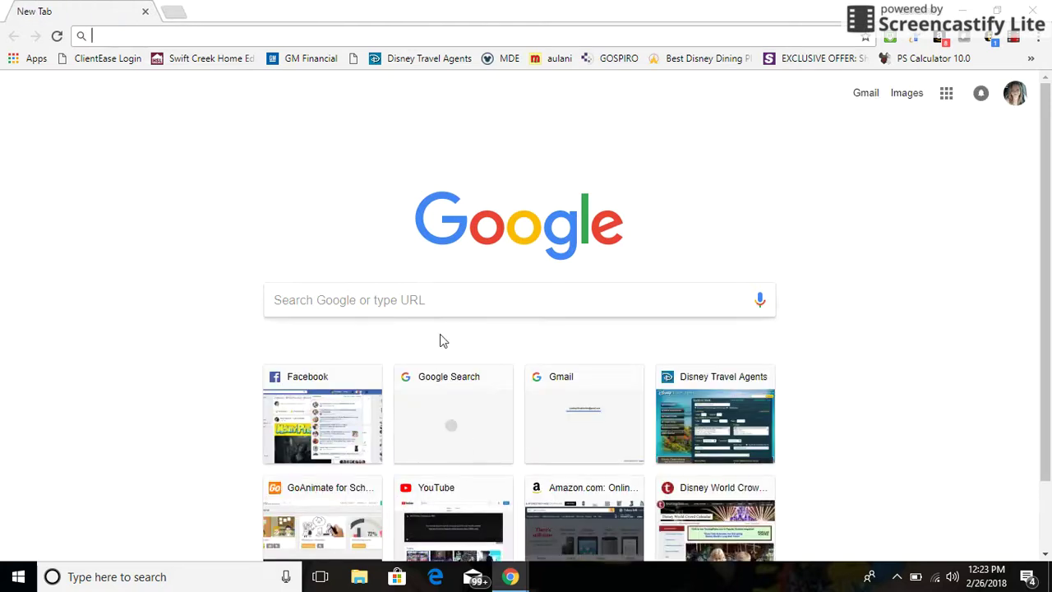
left_click(363, 490)
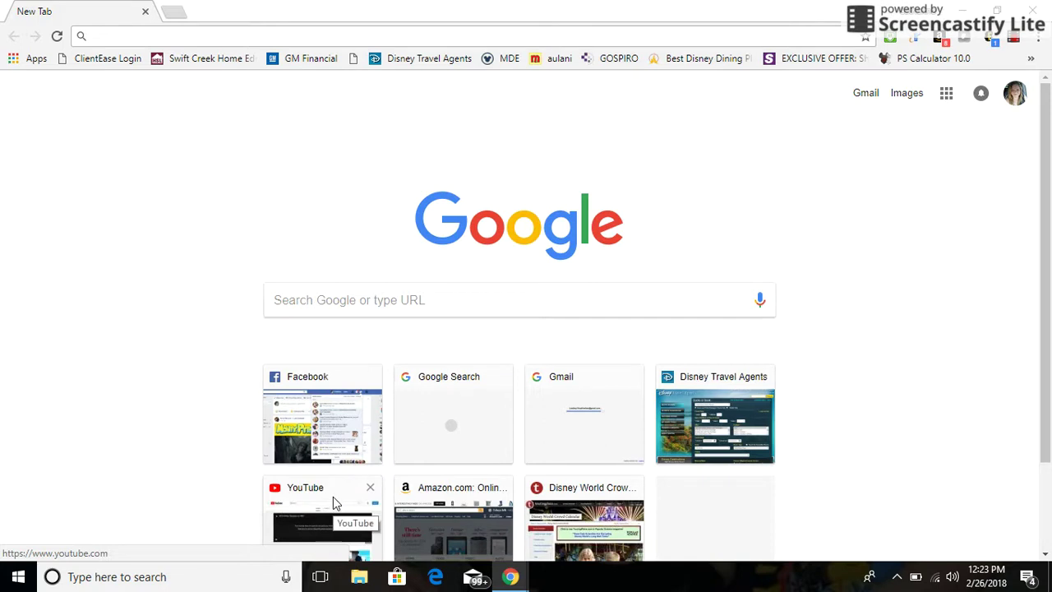
left_click(438, 301)
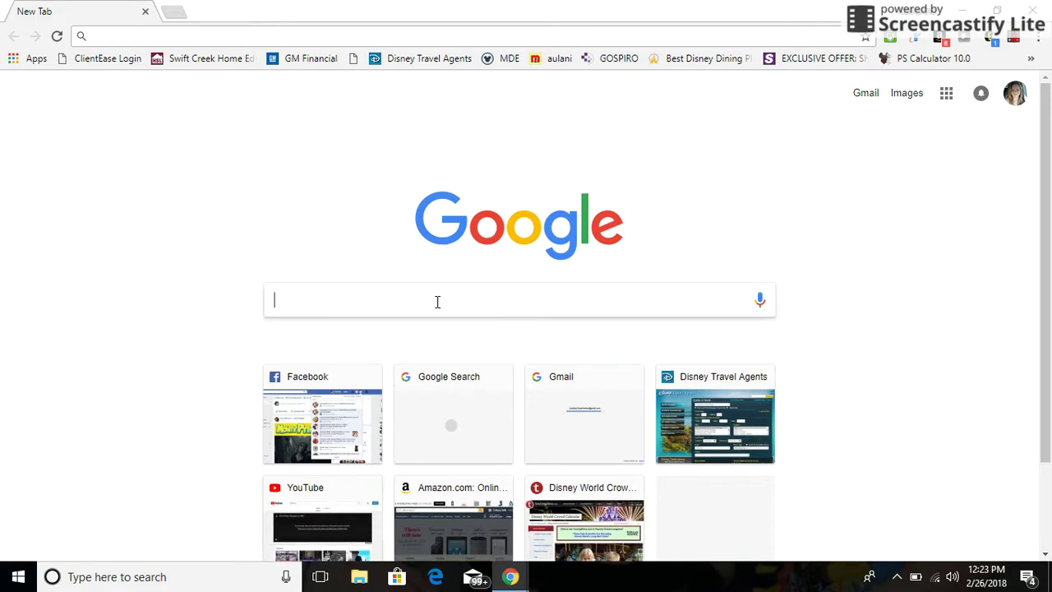
type("goanimat")
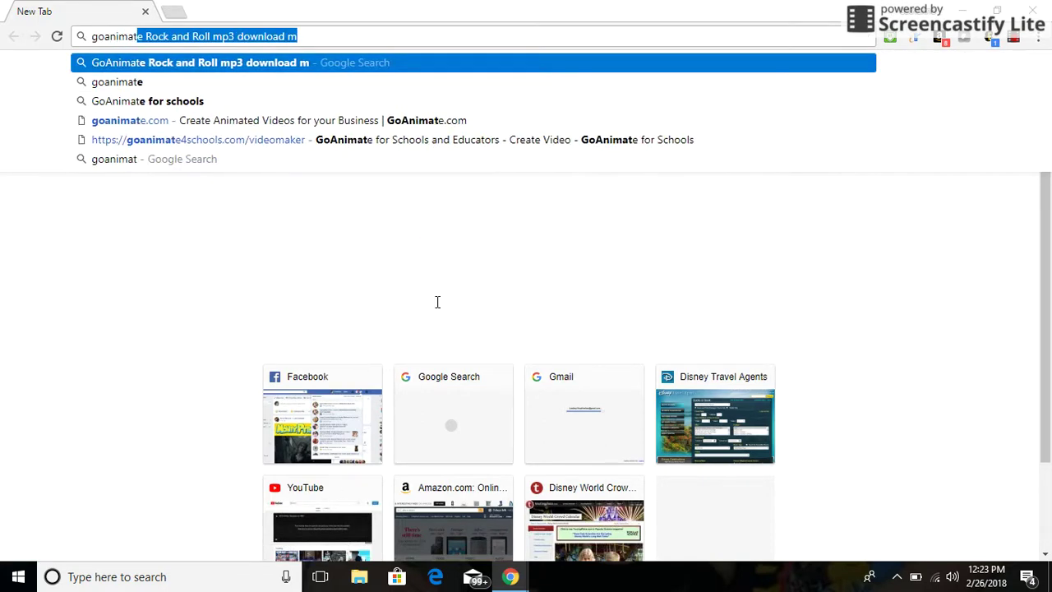
type("e for sch")
type("ools")
key("Return")
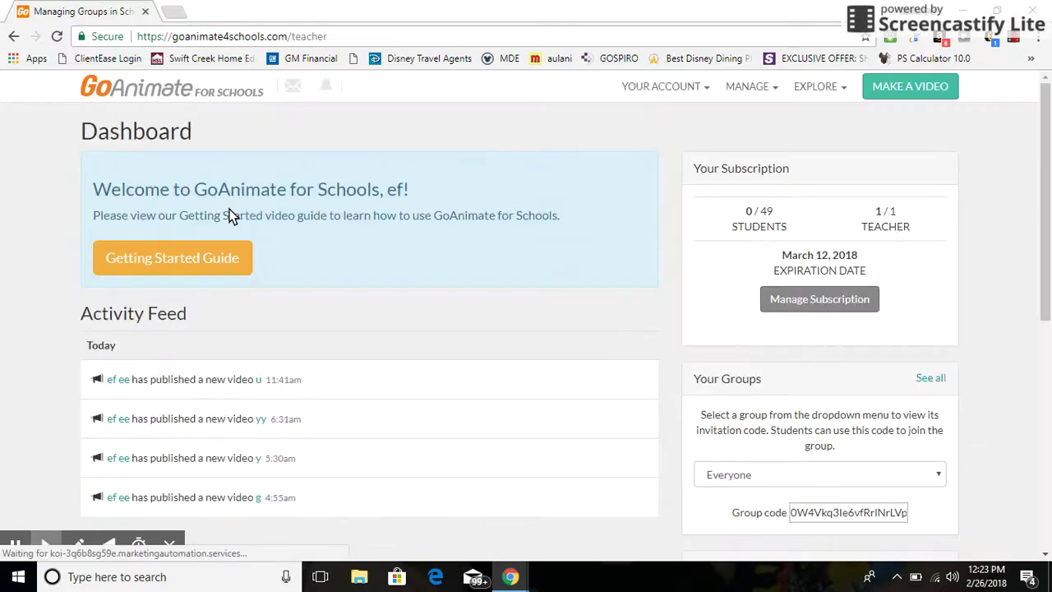
- Start a new video using the Business Friendly theme
left_click(876, 88)
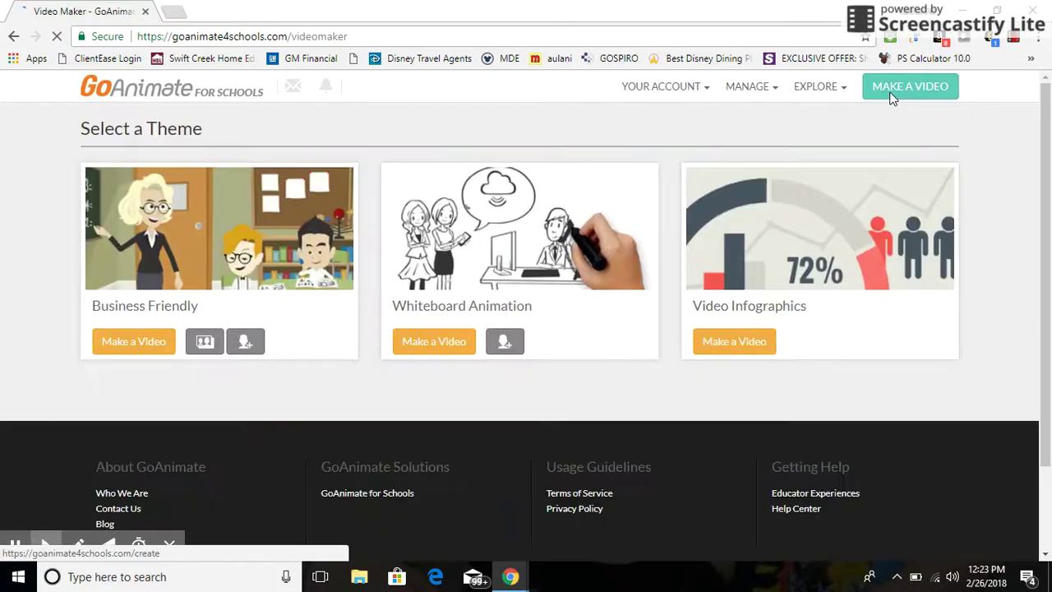
left_click(142, 341)
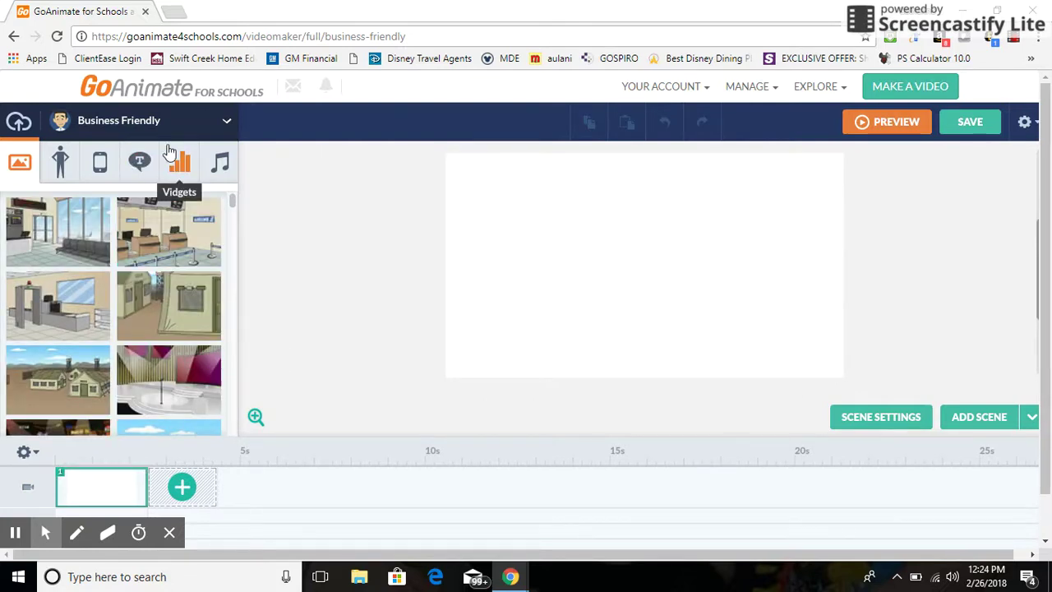
- Add the custom character starter from Your Library's Starters to the scene
left_click(212, 134)
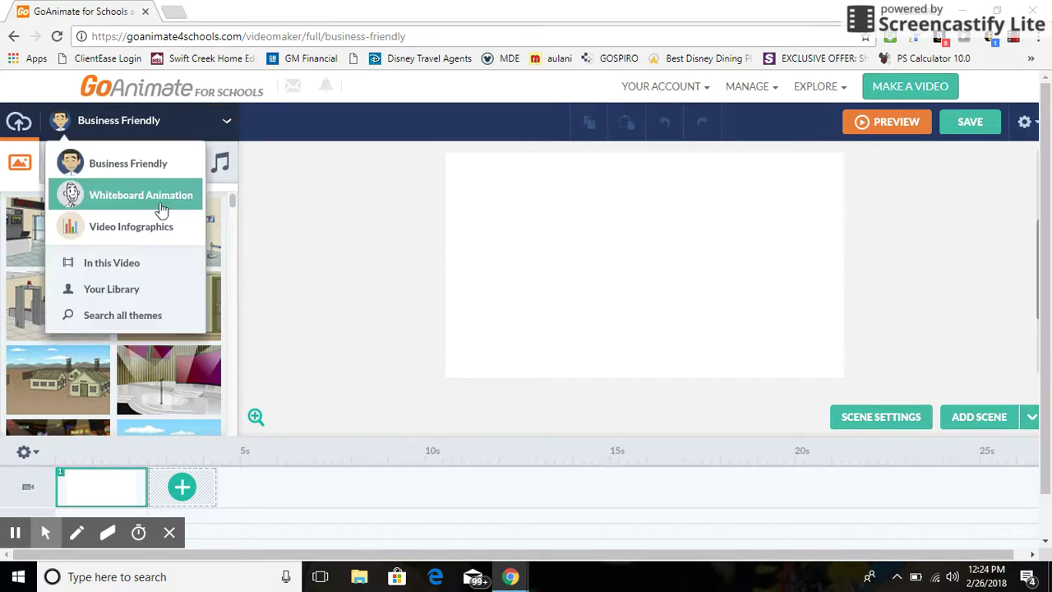
left_click(142, 289)
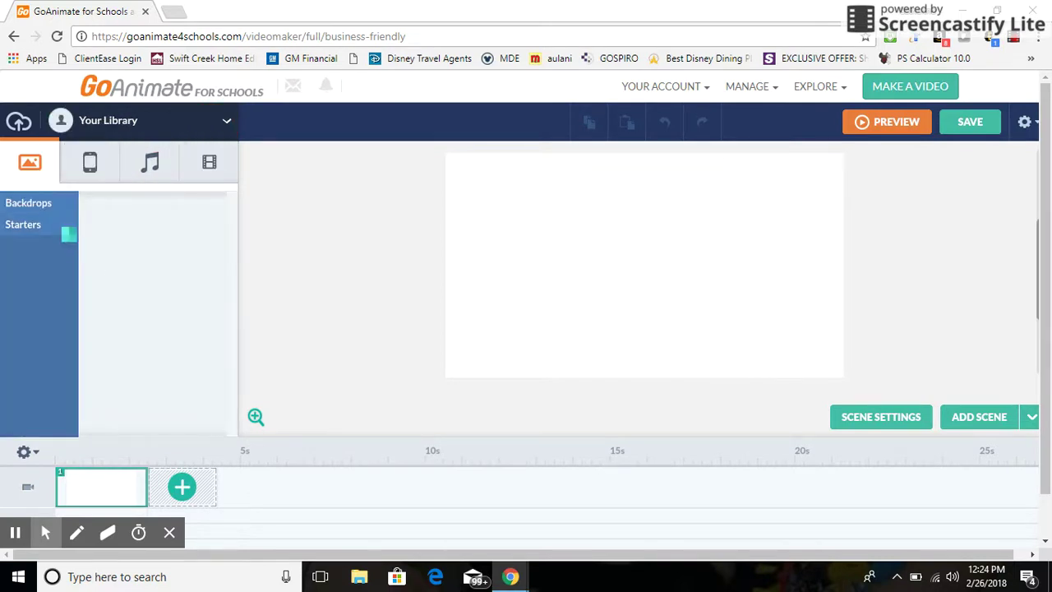
left_click(62, 230)
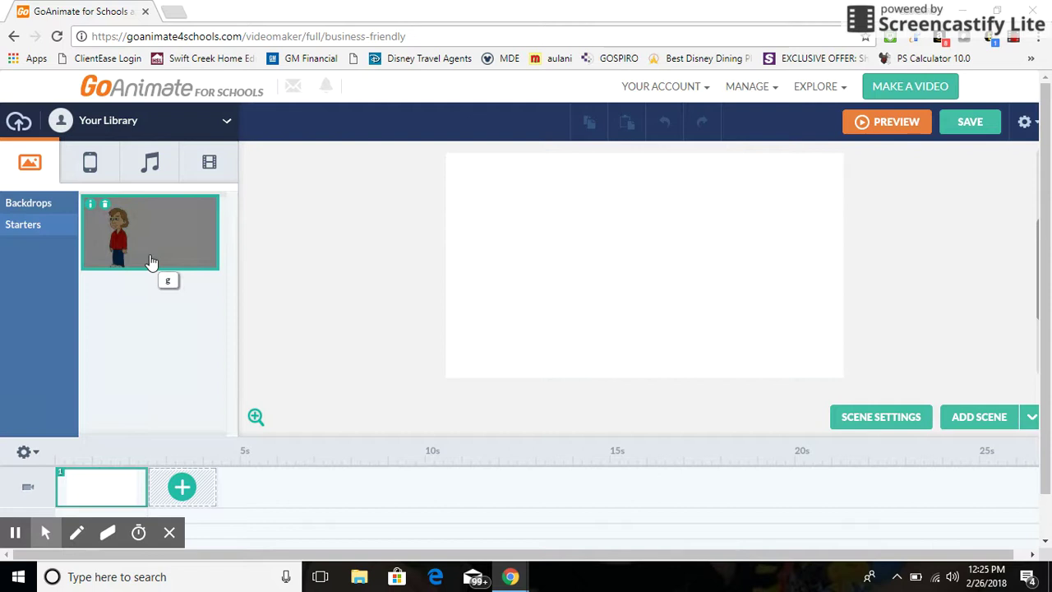
left_click(151, 261)
- Place the Business Friendly airport boarding-gate backdrop behind the character
left_click(148, 123)
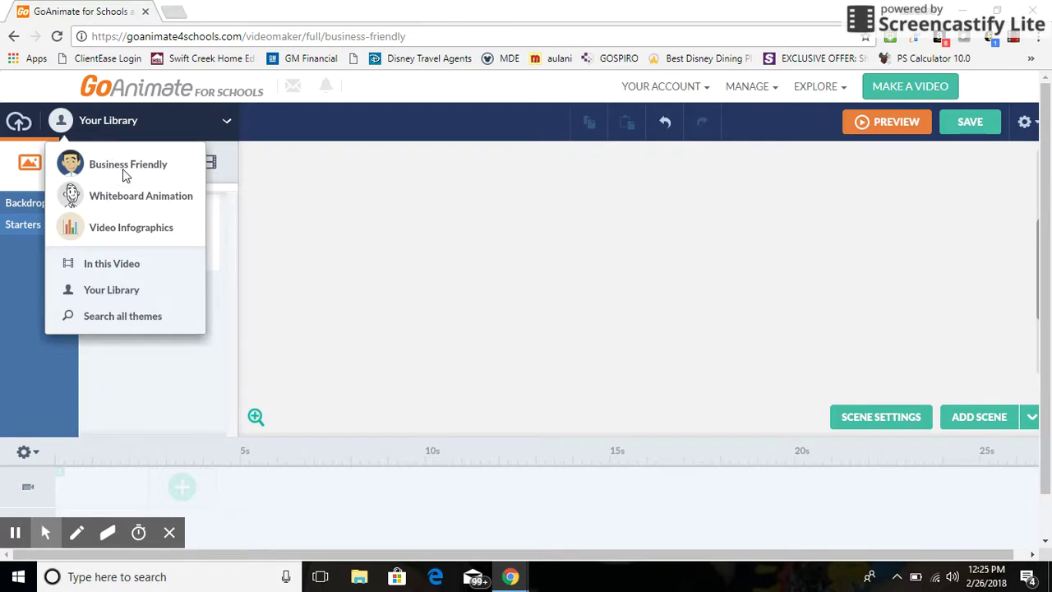
left_click(125, 165)
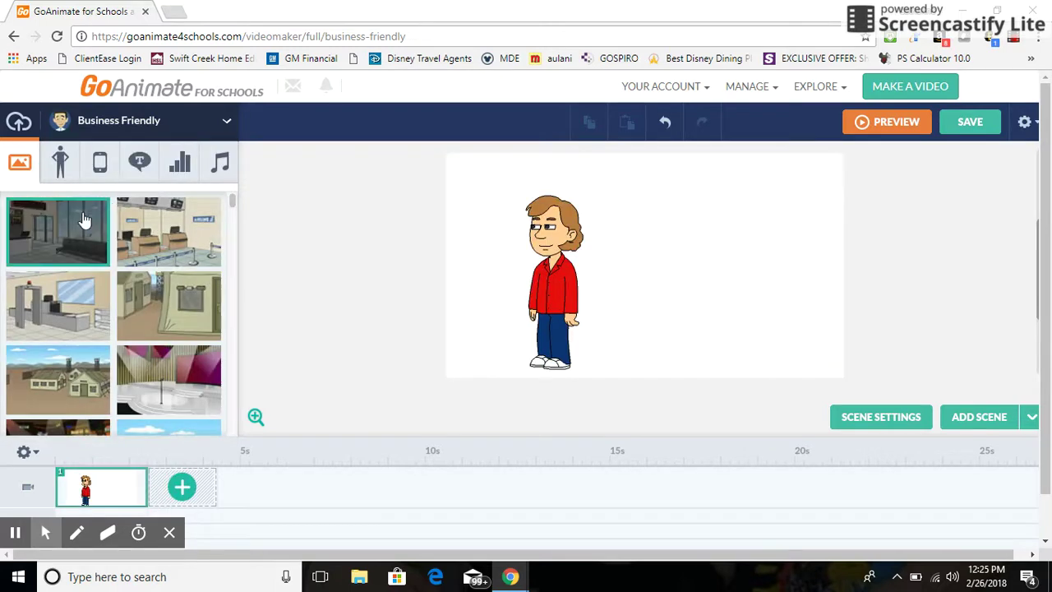
left_click(84, 221)
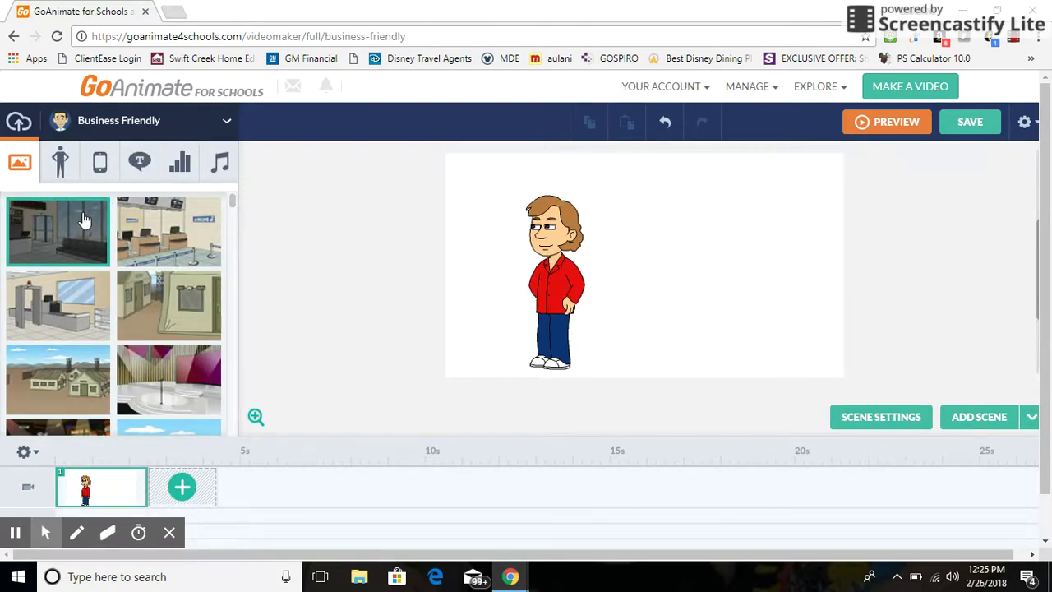
left_click(84, 220)
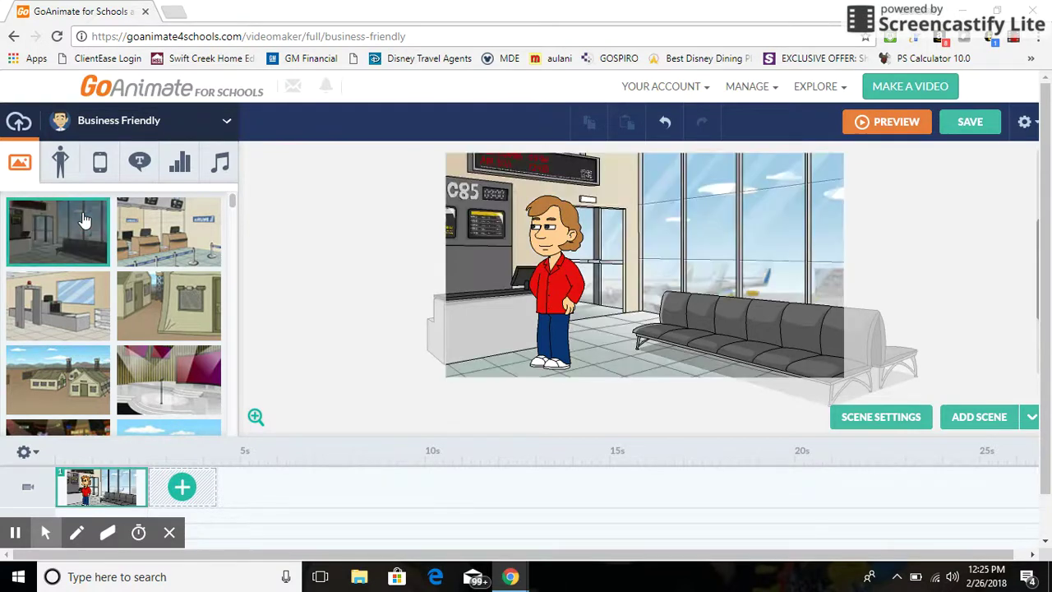
left_click(1013, 41)
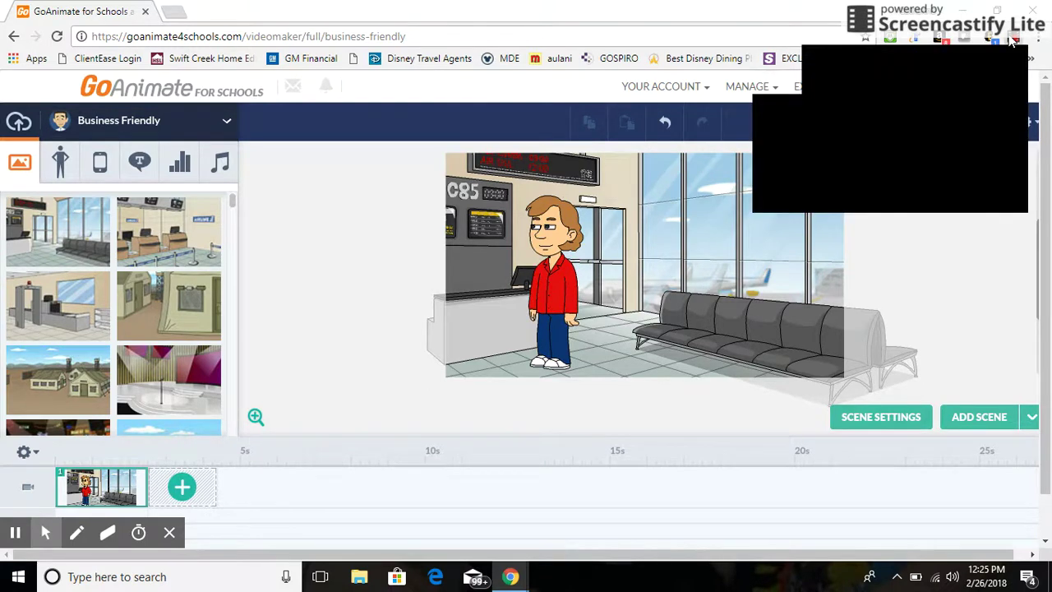